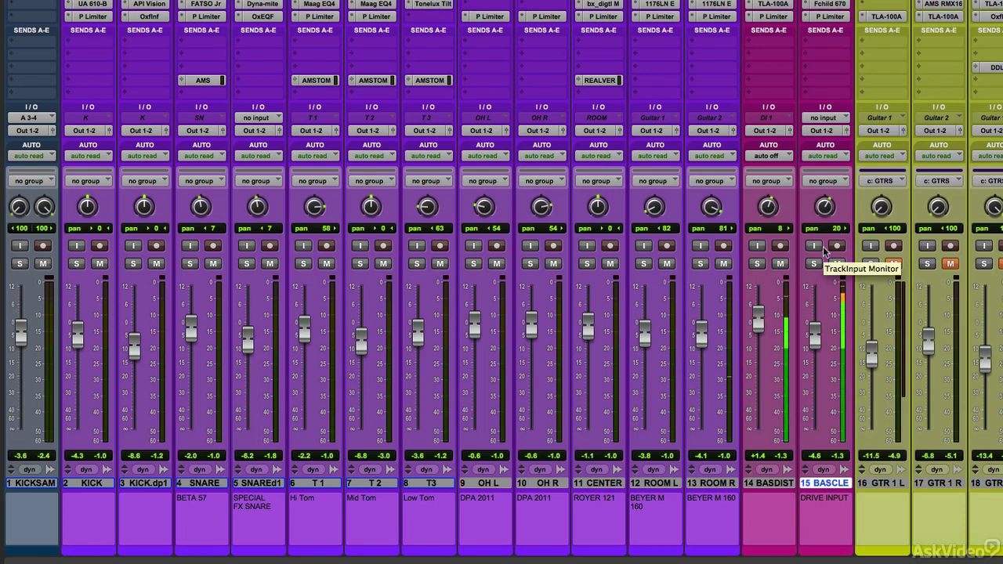
Step: Start playback, pull the BASDIST fader down slightly and solo it
{"action": "key", "text": "space"}
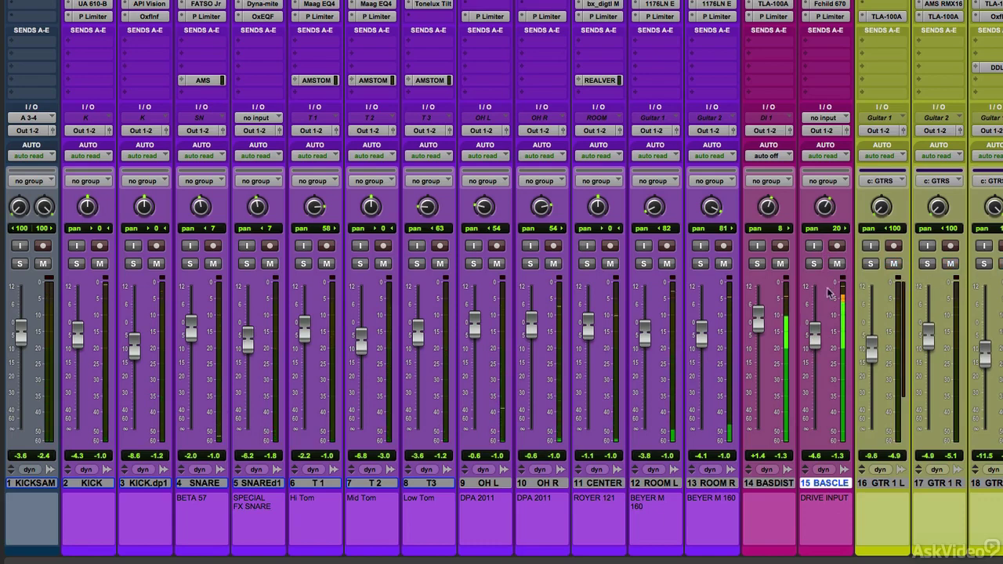
{"action": "left_click_drag", "start_coordinate": [759, 317], "coordinate": [760, 318]}
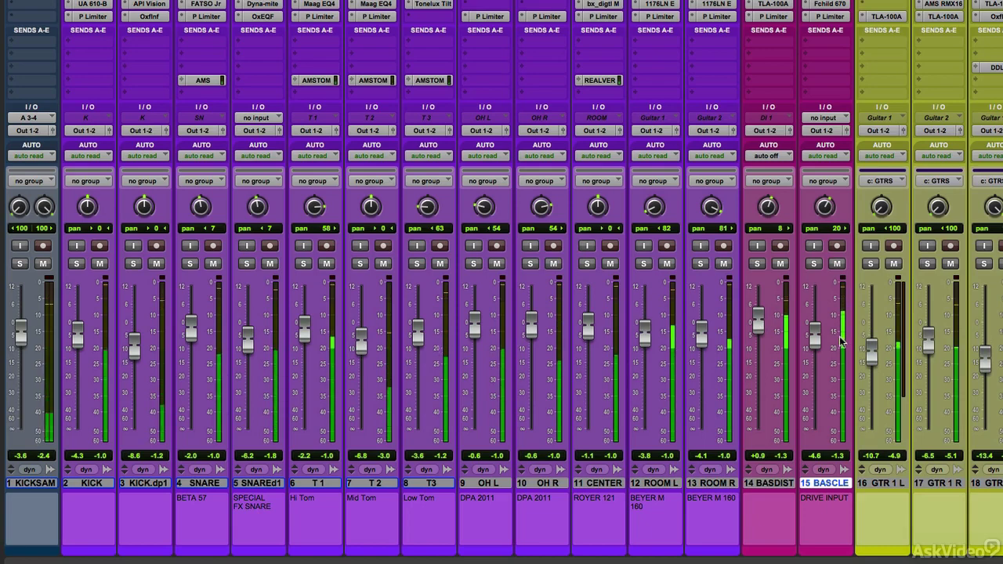
{"action": "left_click", "coordinate": [757, 264]}
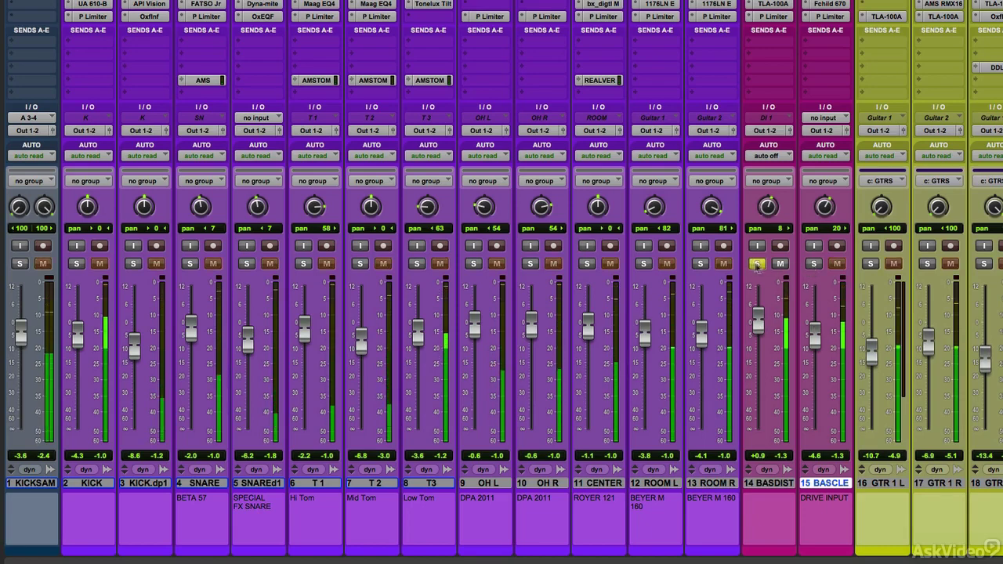
Step: Audition BASCLE and GTR 1 L soloed in turn, then leave only BASDIST soloed
{"action": "left_click", "coordinate": [814, 265], "text": "alt"}
{"action": "left_click", "coordinate": [814, 265]}
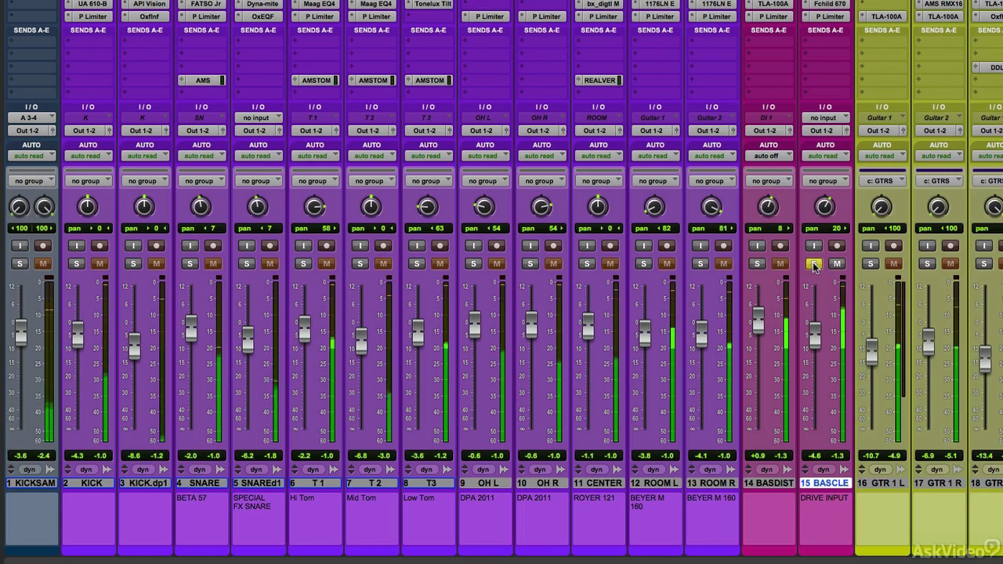
{"action": "left_click", "coordinate": [814, 265]}
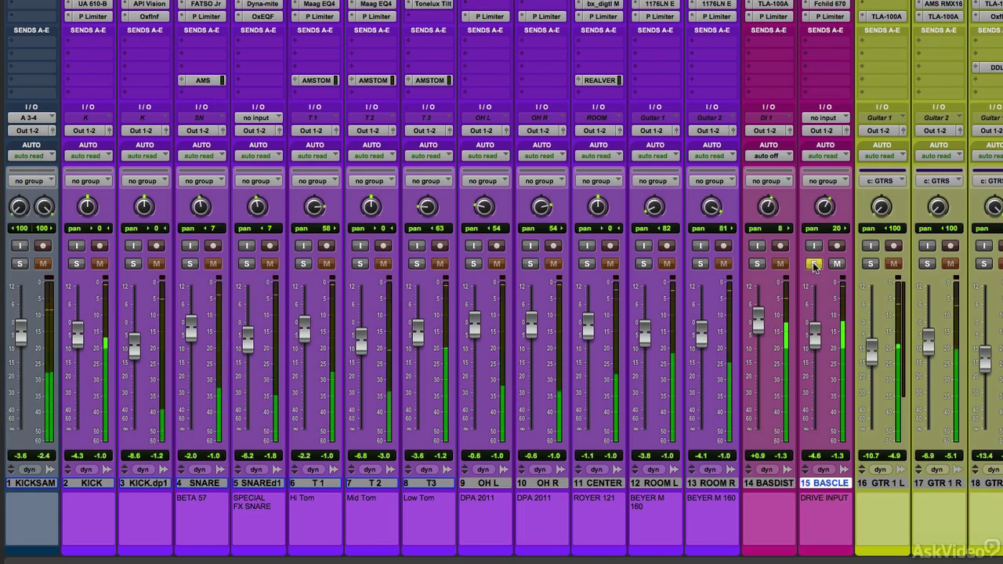
{"action": "left_click", "coordinate": [870, 264]}
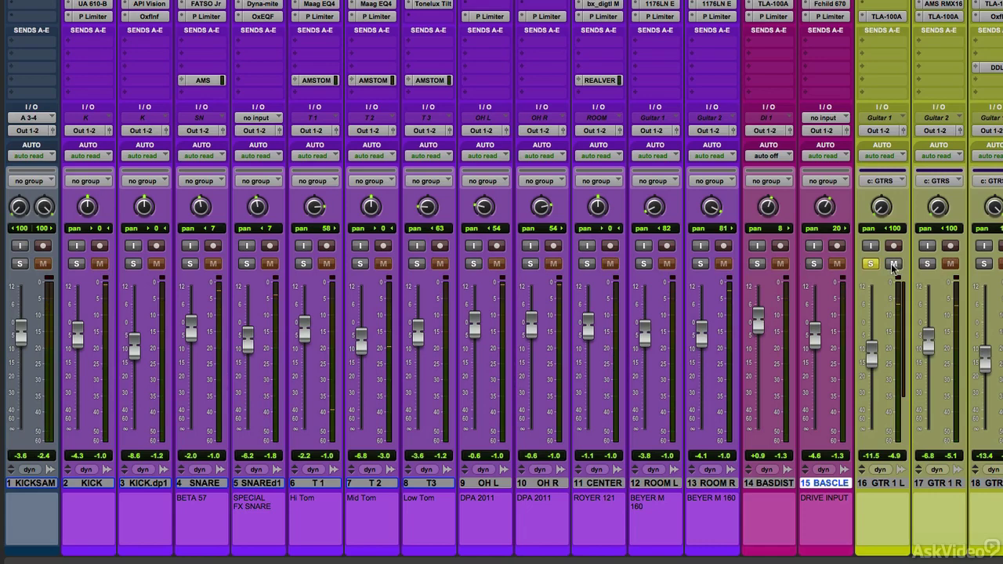
{"action": "left_click", "coordinate": [872, 264]}
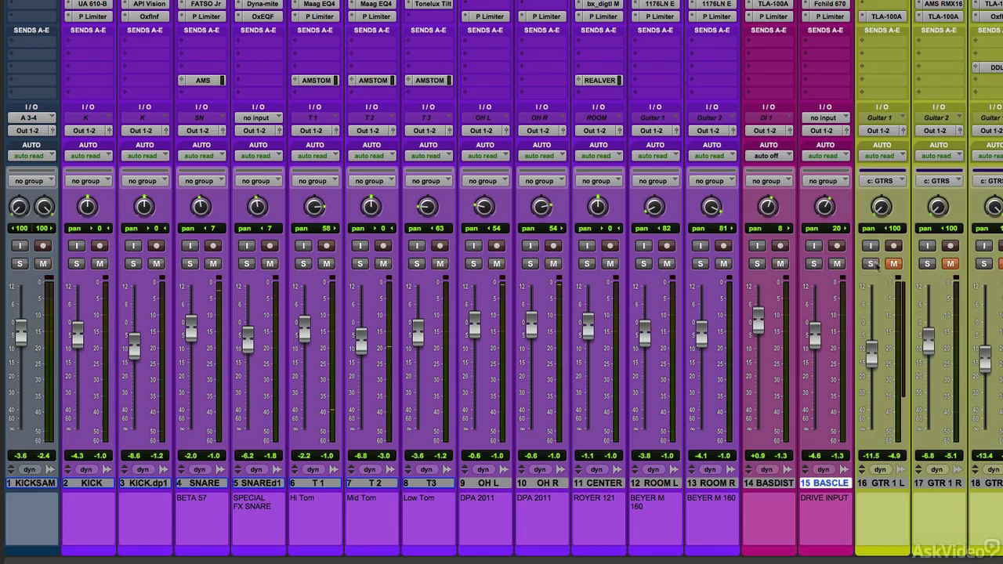
{"action": "left_click", "coordinate": [757, 264]}
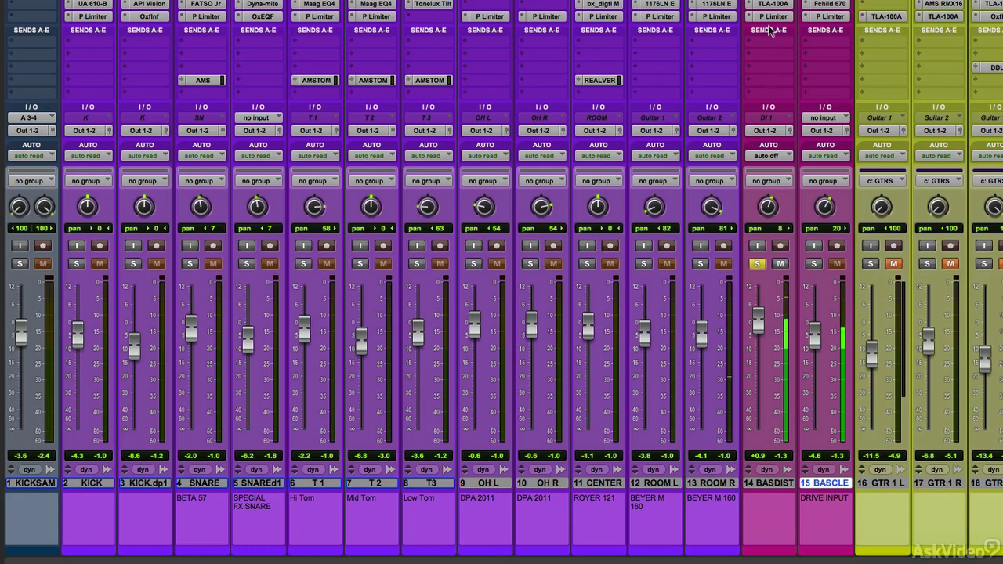
{"action": "left_click", "coordinate": [772, 4]}
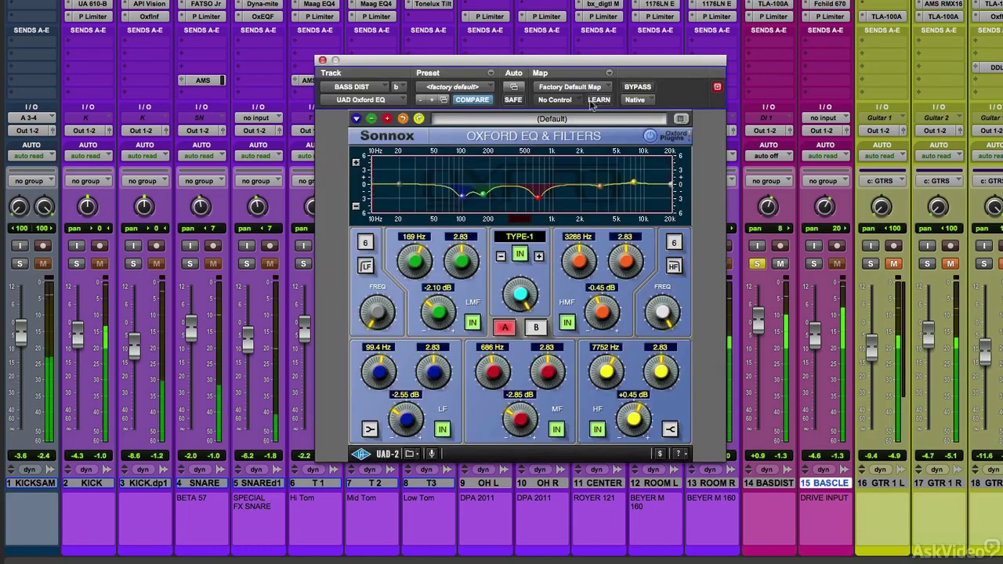
{"action": "left_click", "coordinate": [322, 61]}
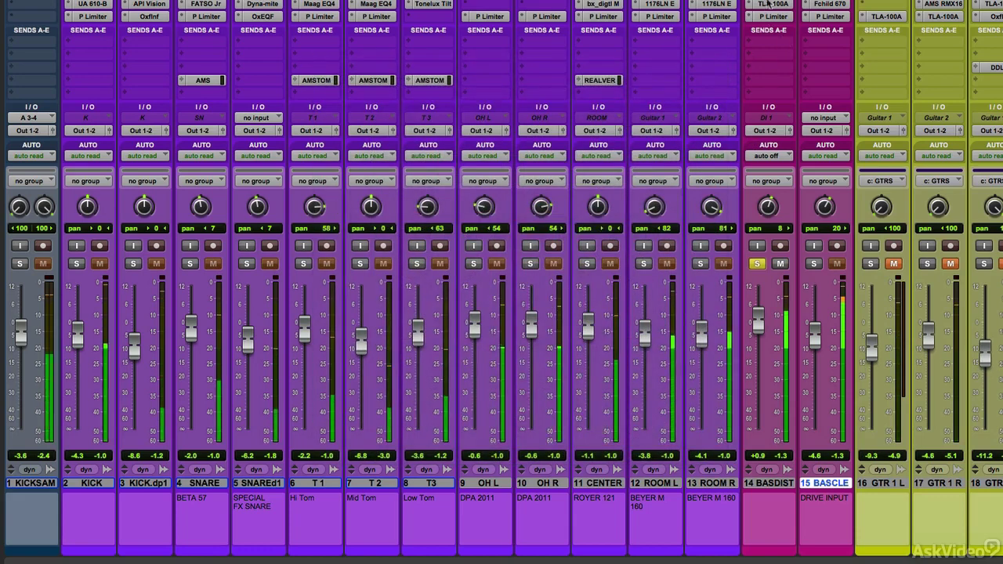
{"action": "left_click", "coordinate": [773, 3]}
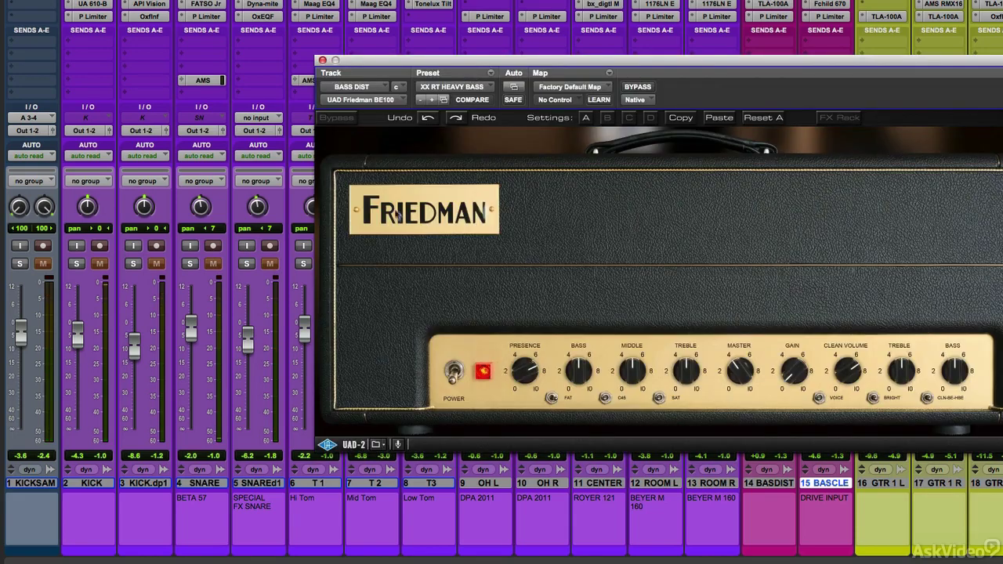
{"action": "left_click", "coordinate": [322, 60]}
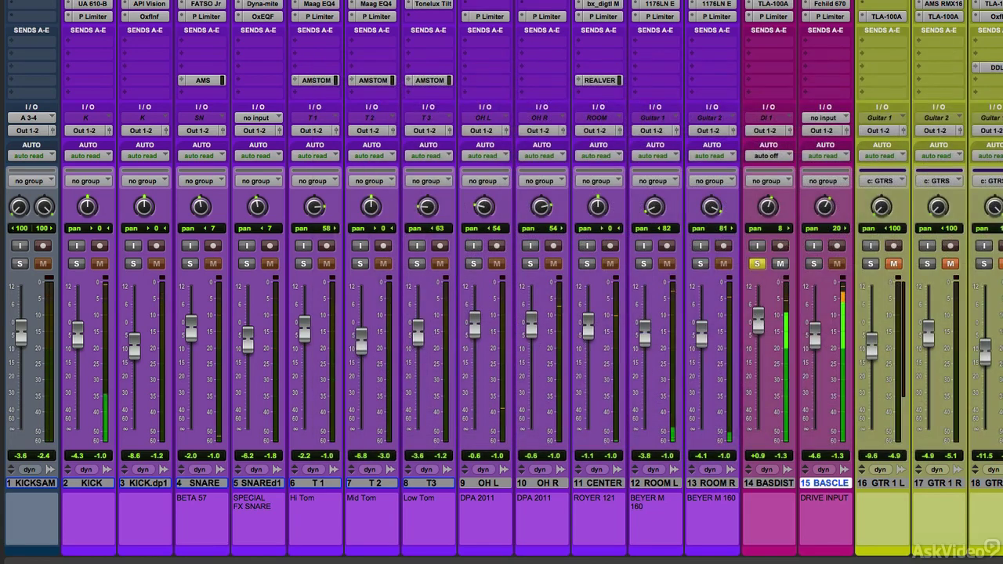
{"action": "left_click", "coordinate": [773, 4]}
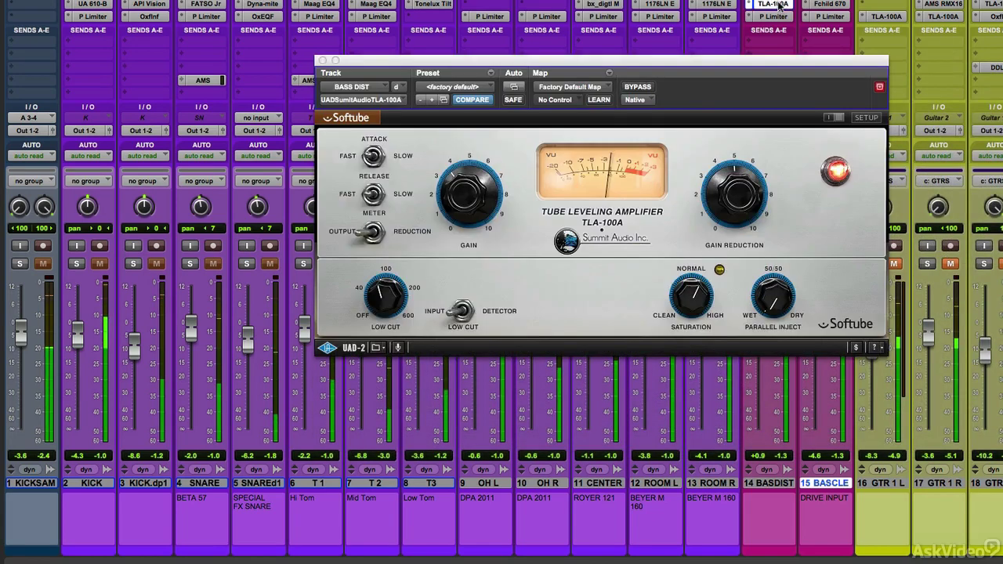
{"action": "left_click", "coordinate": [322, 60]}
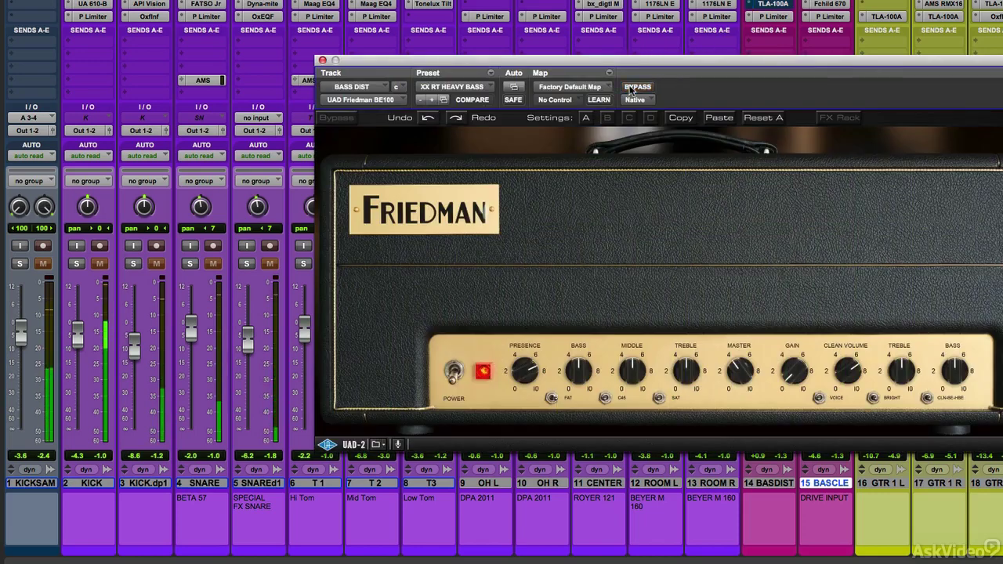
Step: Raise the Friedman BE100 window, turn Presence to about 6, and reveal its gate, delay and cabinet rack
{"action": "left_click_drag", "start_coordinate": [588, 63], "coordinate": [531, 19]}
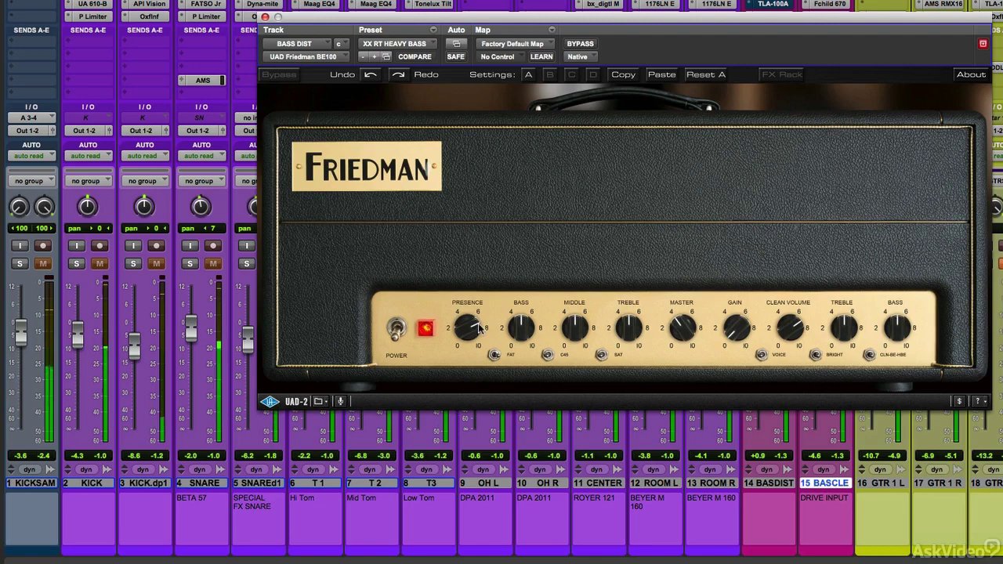
{"action": "left_click_drag", "start_coordinate": [480, 330], "coordinate": [460, 359]}
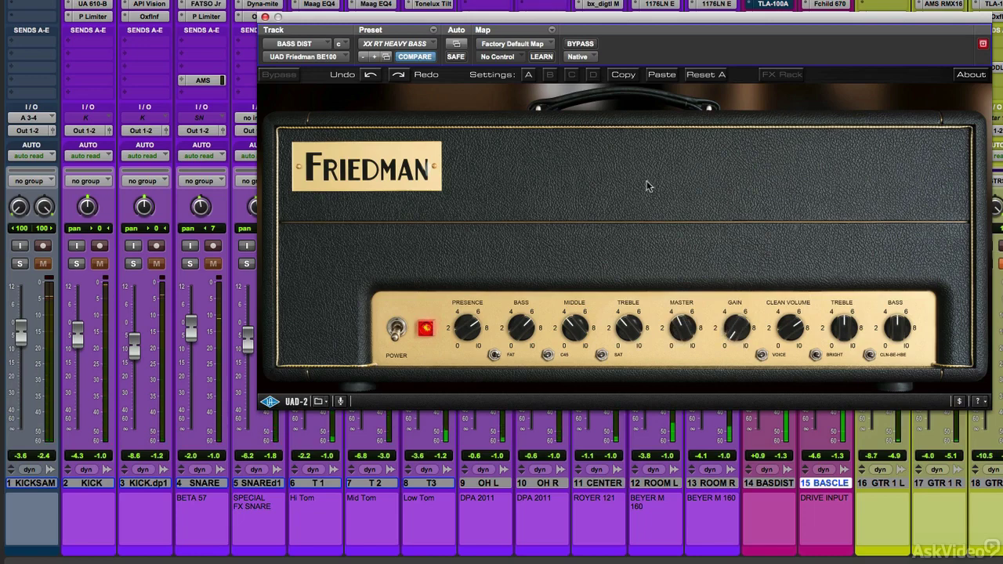
{"action": "left_click", "coordinate": [771, 75]}
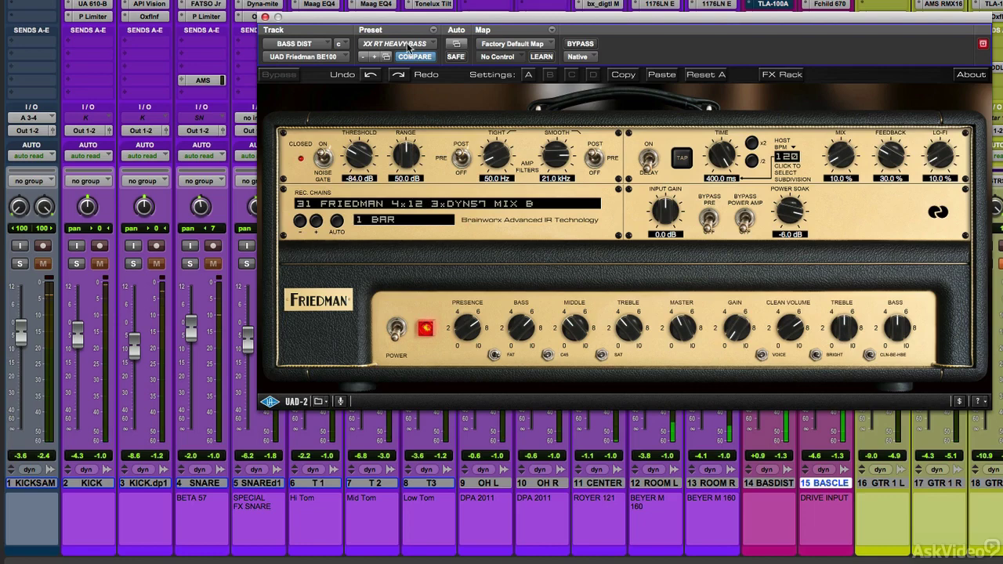
Step: Try the 03 and 06 Friedman 1x12 chains, then settle on 13 FRIEDMAN 4x12 2xDYN57 MIX A
{"action": "left_click", "coordinate": [384, 204]}
{"action": "left_click", "coordinate": [392, 248]}
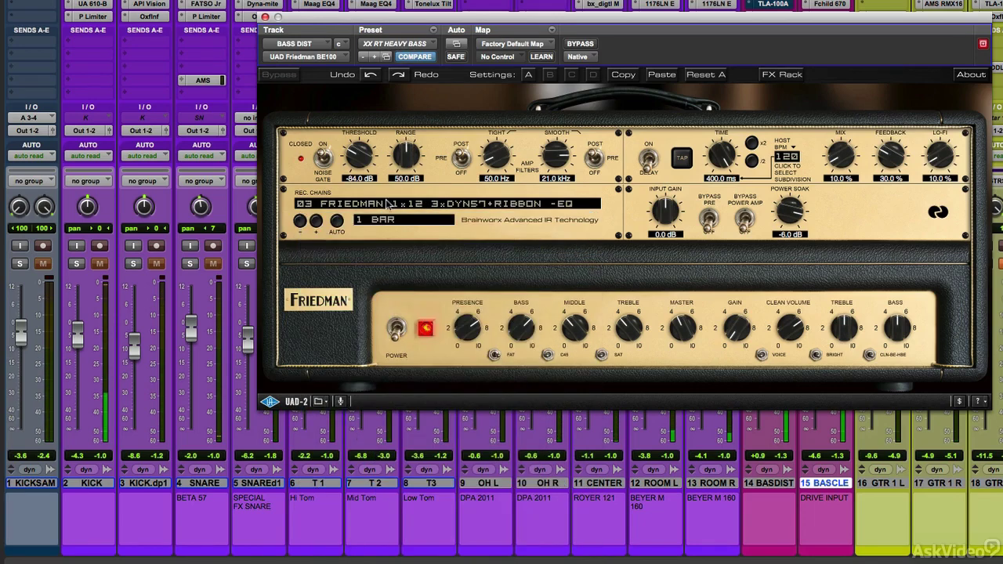
{"action": "left_click", "coordinate": [385, 203]}
{"action": "left_click", "coordinate": [392, 290]}
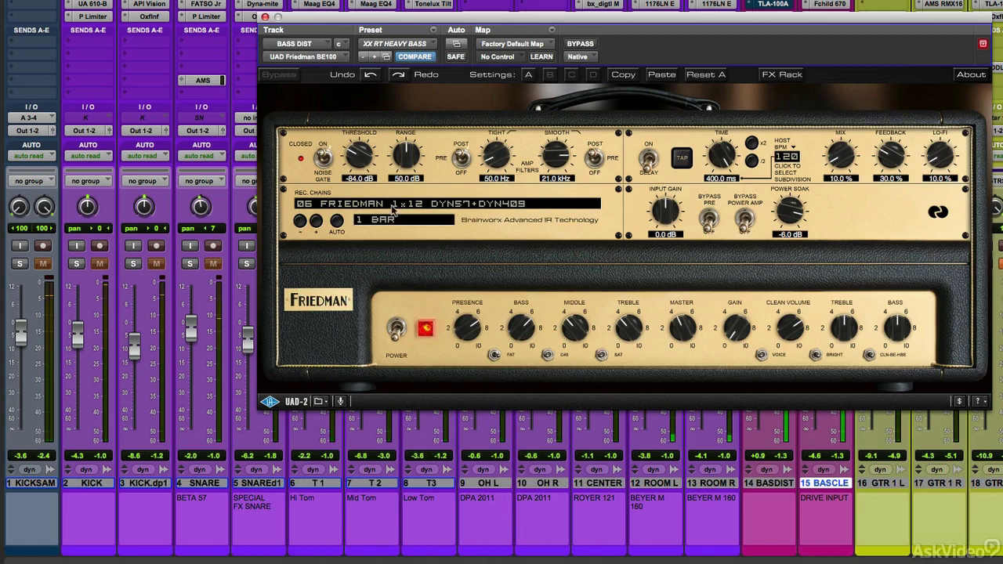
{"action": "left_click", "coordinate": [394, 205]}
{"action": "left_click", "coordinate": [392, 285]}
{"action": "left_click", "coordinate": [390, 203]}
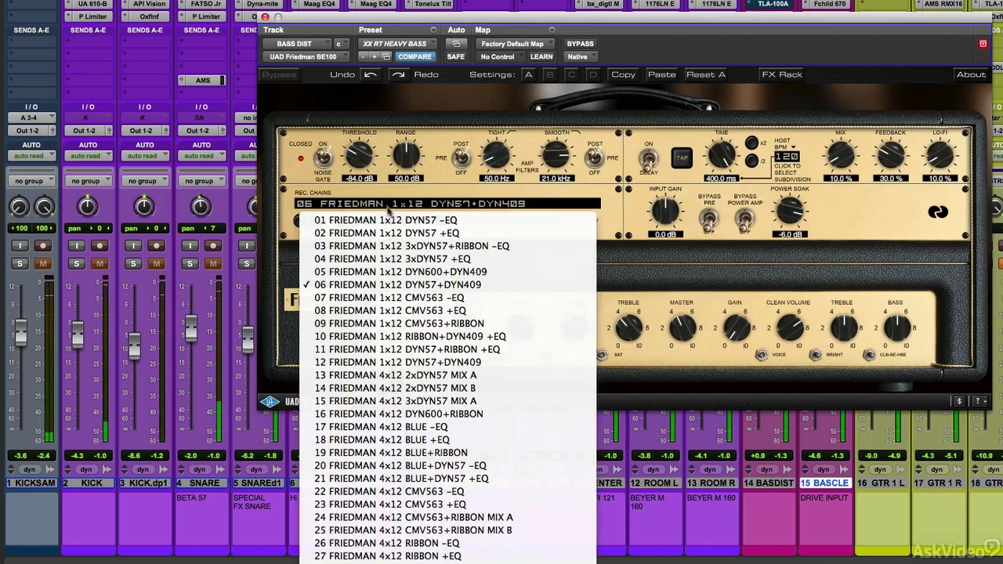
{"action": "left_click", "coordinate": [392, 376]}
{"action": "left_click", "coordinate": [396, 203]}
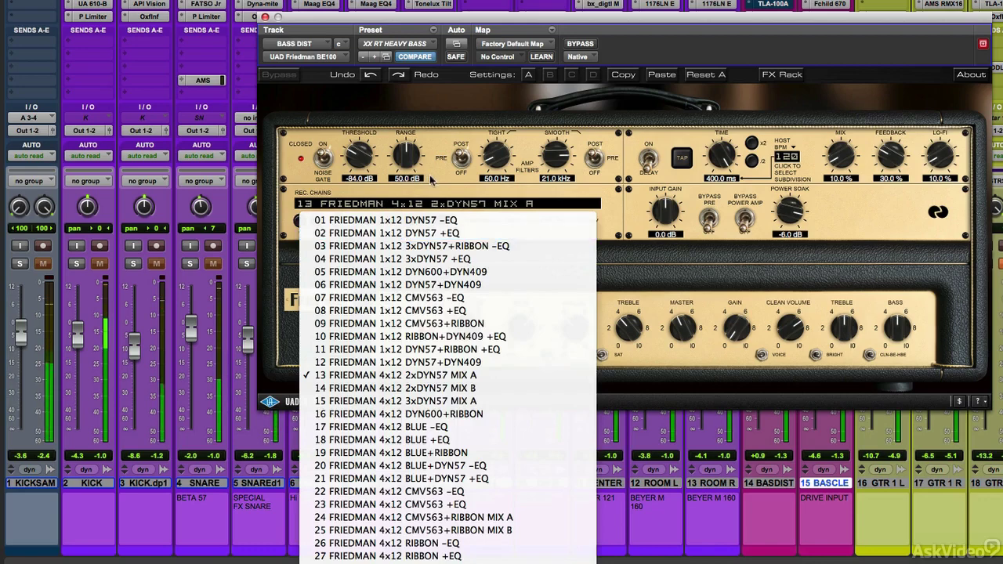
{"action": "left_click", "coordinate": [429, 181]}
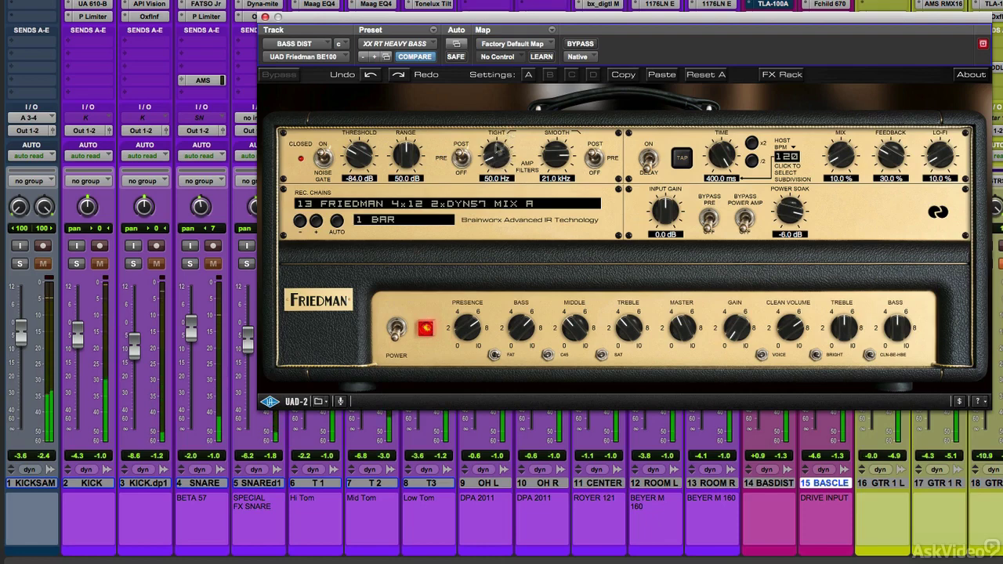
Step: Flip the noise gate Pre/Post, set the Tight filter to about 118.9 Hz and Smooth to 11.6 kHz
{"action": "left_click", "coordinate": [461, 159]}
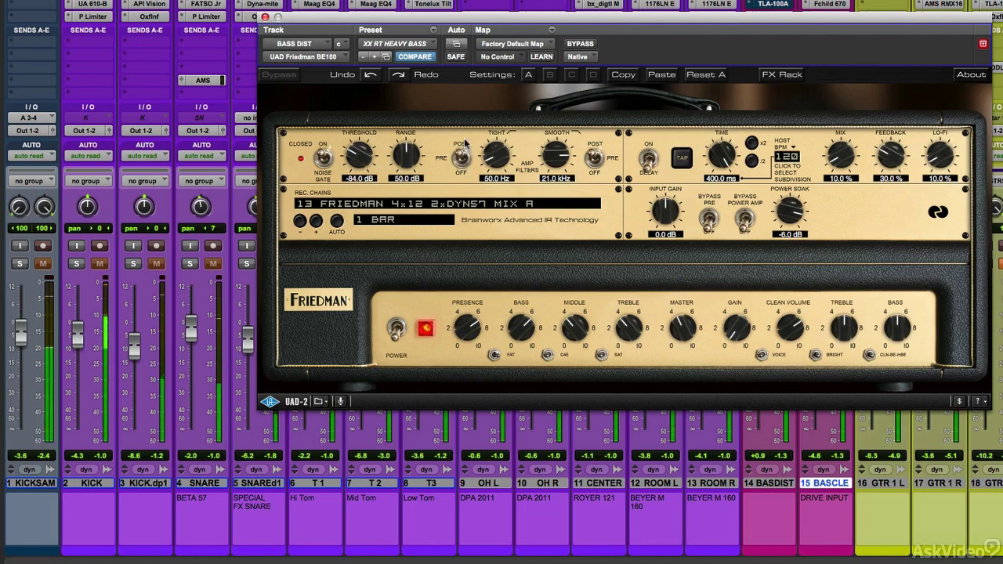
{"action": "mouse_move", "coordinate": [489, 154]}
{"action": "left_mouse_down"}
{"action": "mouse_move", "coordinate": [490, 145]}
{"action": "mouse_move", "coordinate": [491, 155]}
{"action": "left_mouse_up"}
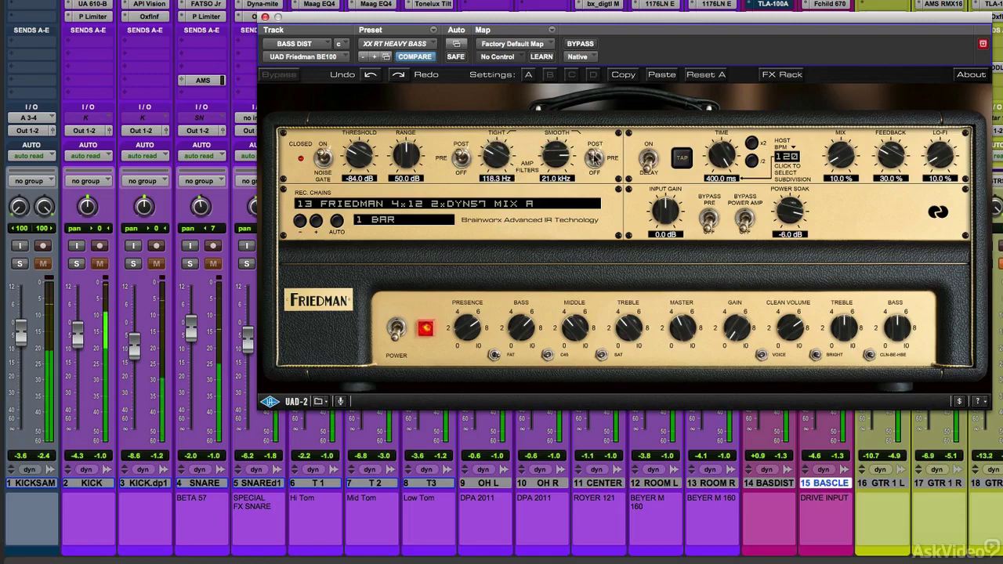
{"action": "mouse_move", "coordinate": [566, 157]}
{"action": "left_mouse_down"}
{"action": "mouse_move", "coordinate": [569, 170]}
{"action": "mouse_move", "coordinate": [549, 166]}
{"action": "mouse_move", "coordinate": [561, 150]}
{"action": "left_mouse_up"}
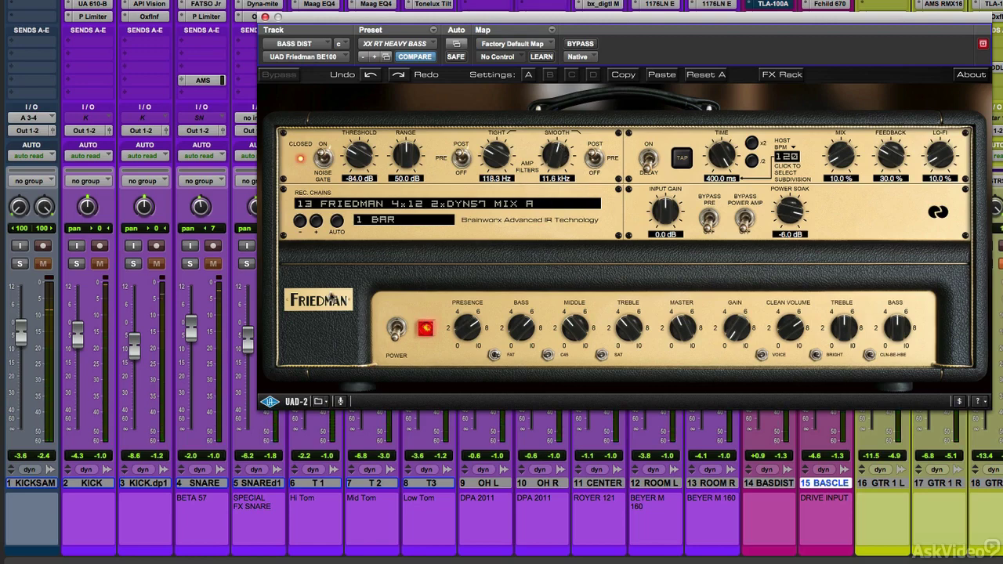
Step: Close the amp and raise the bass Oxford EQ's low band to 131 Hz
{"action": "left_click", "coordinate": [265, 17]}
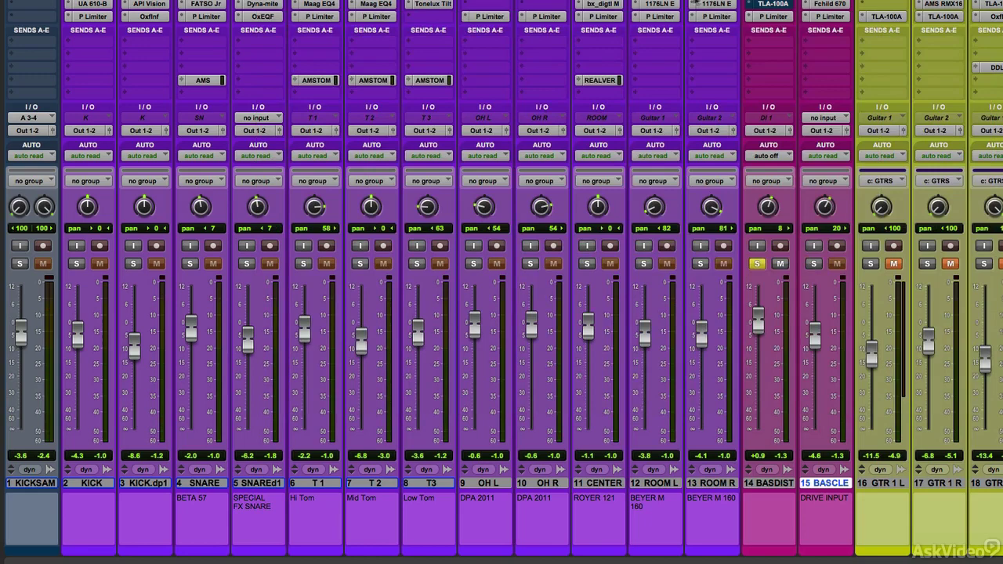
{"action": "left_click", "coordinate": [746, 5]}
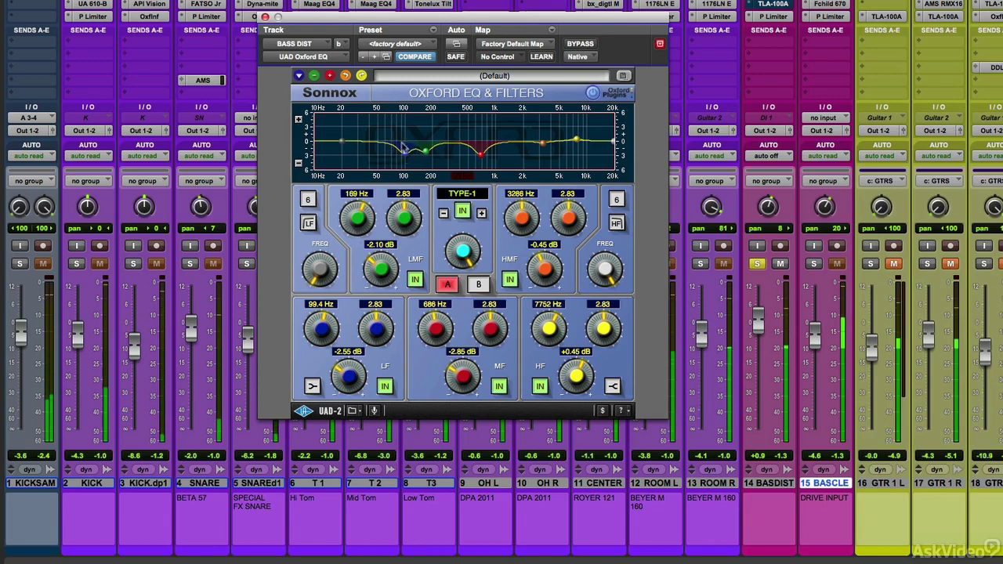
{"action": "mouse_move", "coordinate": [405, 156]}
{"action": "left_mouse_down"}
{"action": "mouse_move", "coordinate": [452, 293]}
{"action": "mouse_move", "coordinate": [417, 151]}
{"action": "left_mouse_up"}
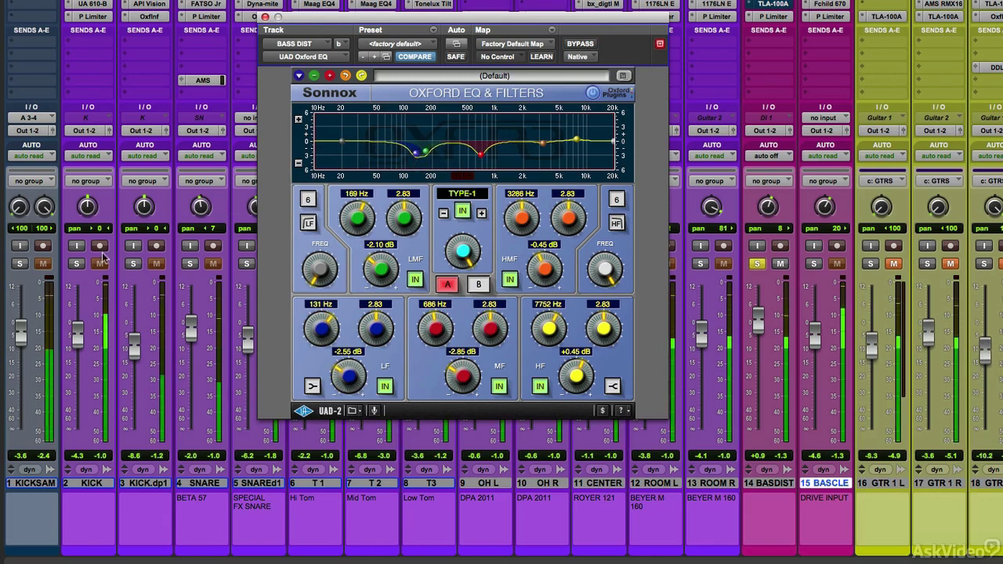
Step: Solo KICK, KICK.dp1 and SNARE for comparison, then close and reopen the Oxford EQ
{"action": "left_click", "coordinate": [76, 264]}
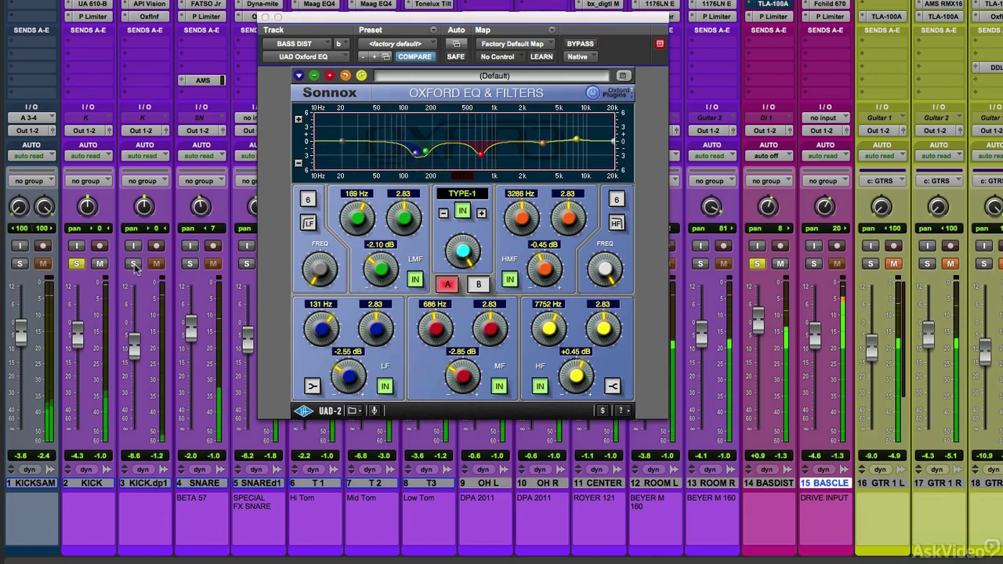
{"action": "left_click", "coordinate": [133, 263]}
{"action": "left_click", "coordinate": [190, 264]}
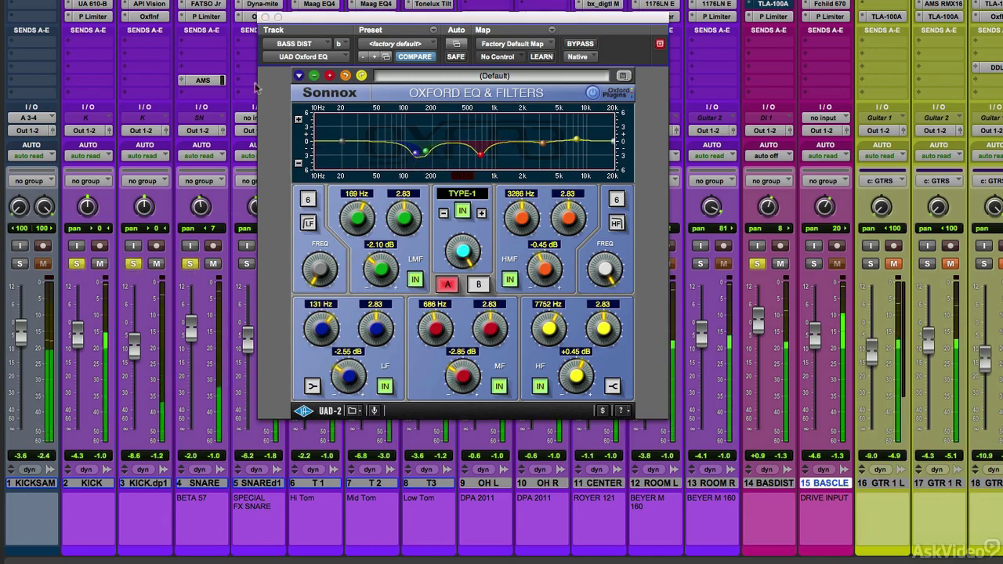
{"action": "left_click", "coordinate": [266, 16]}
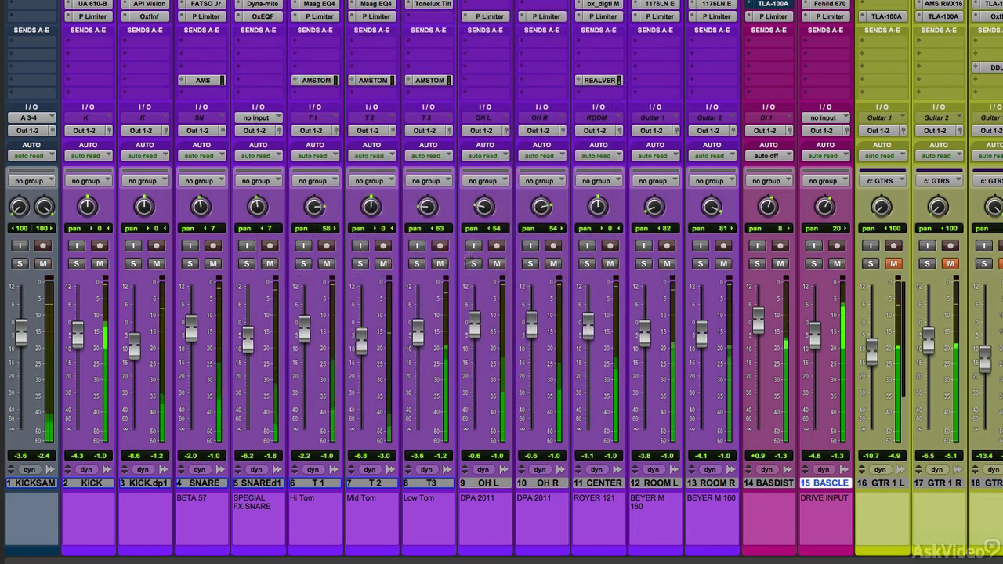
{"action": "left_click", "coordinate": [772, 6]}
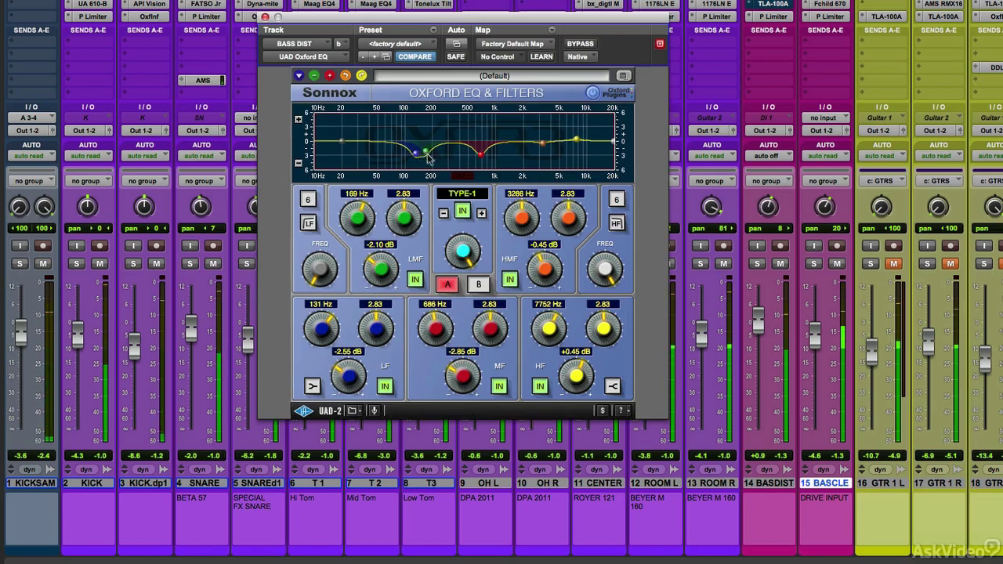
Step: Open the TLA-100A on BASDIST, solo the track and adjust its gain reduction
{"action": "left_click", "coordinate": [772, 6]}
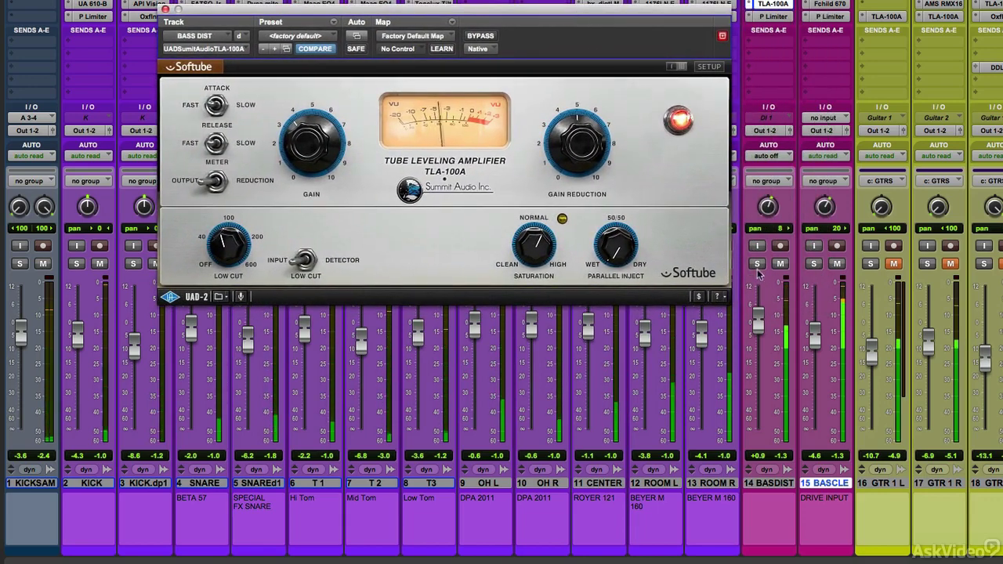
{"action": "left_click", "coordinate": [757, 264]}
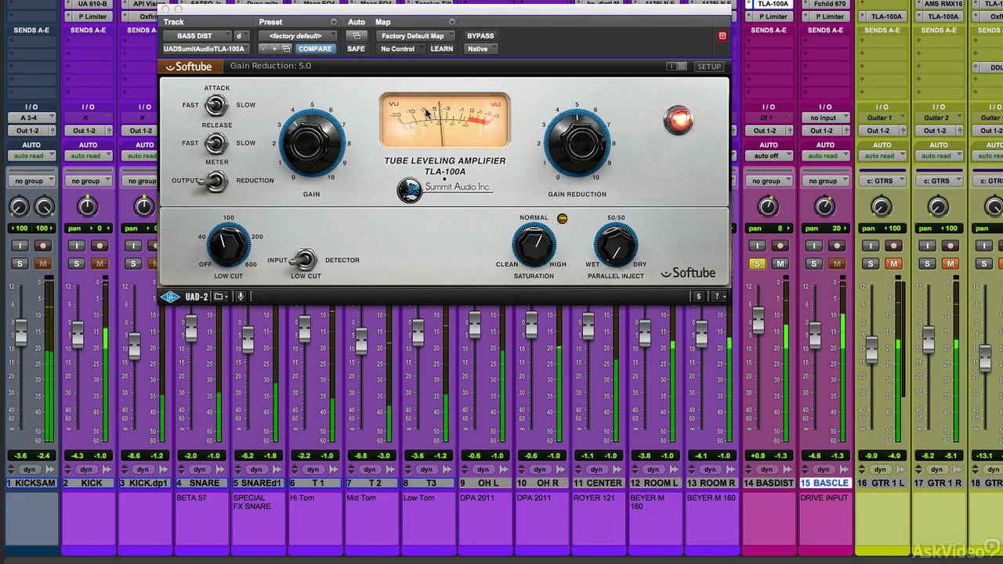
{"action": "mouse_move", "coordinate": [566, 134]}
{"action": "left_mouse_down"}
{"action": "mouse_move", "coordinate": [549, 143]}
{"action": "mouse_move", "coordinate": [551, 128]}
{"action": "left_mouse_up"}
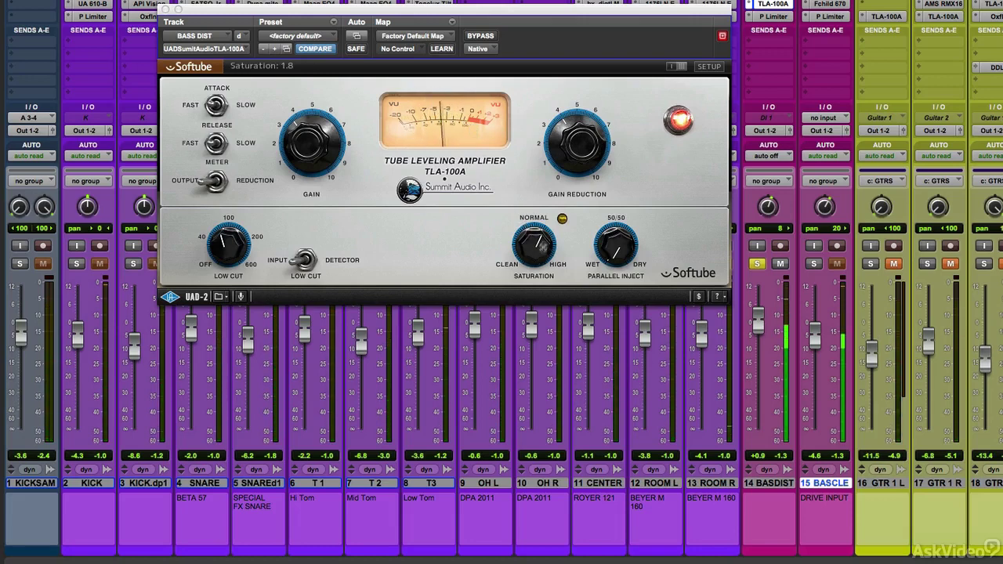
Step: Push tube saturation toward high, set the low cut to 88 Hz, and close the plug-in
{"action": "left_click_drag", "start_coordinate": [551, 276], "coordinate": [552, 233]}
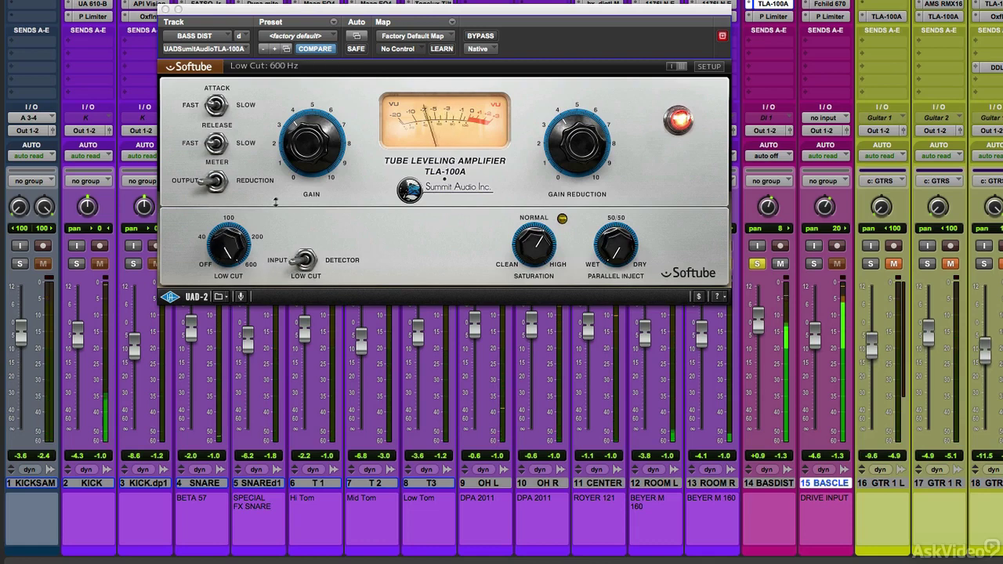
{"action": "left_click_drag", "start_coordinate": [221, 241], "coordinate": [257, 256]}
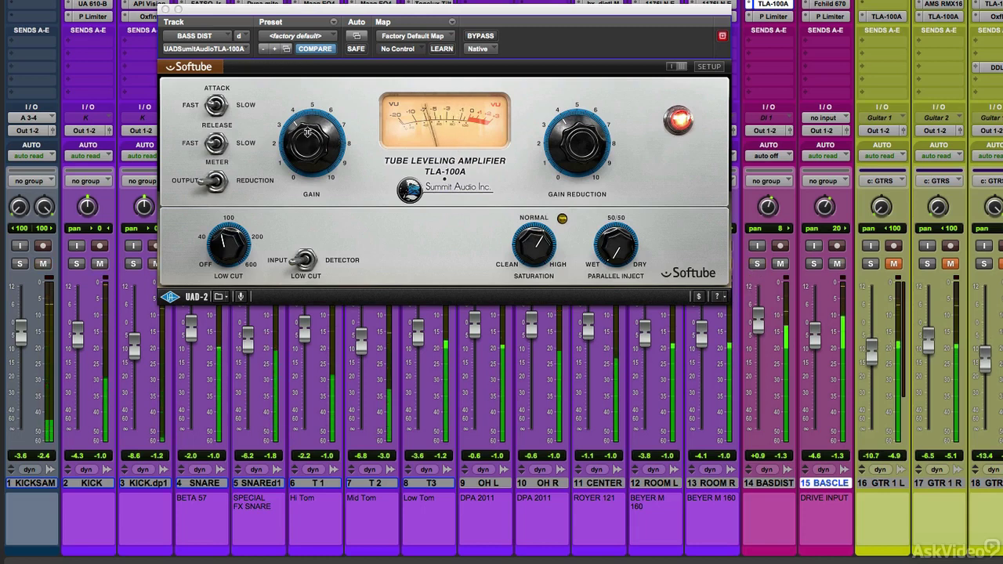
{"action": "mouse_move", "coordinate": [308, 132]}
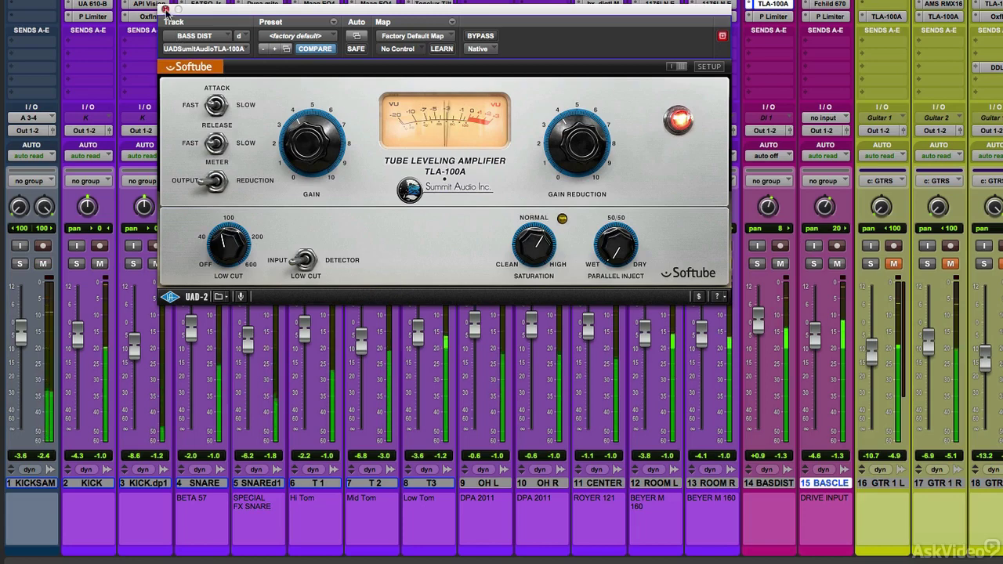
{"action": "left_click", "coordinate": [165, 10]}
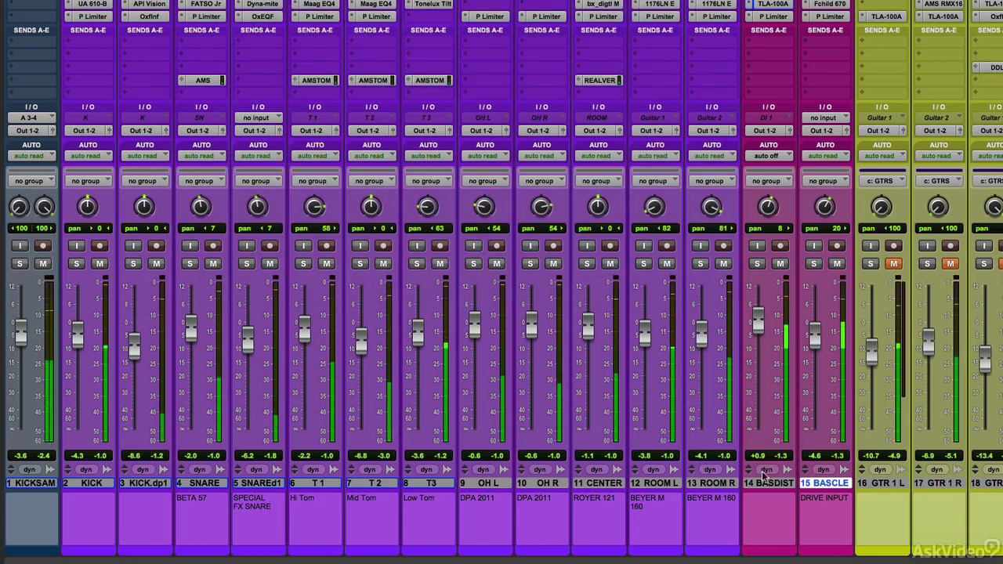